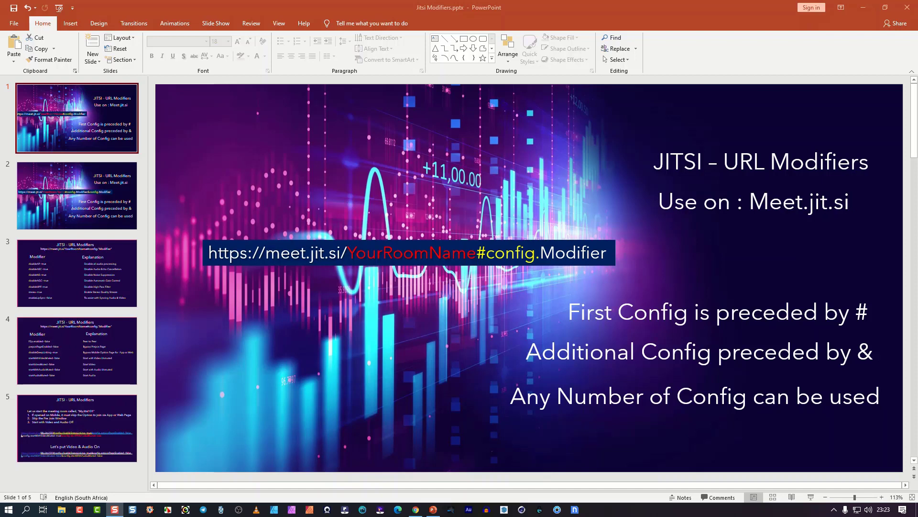
# Go through the Jitsi URL modifier slides up to the MyJitsi101 example on slide 5
pyautogui.click(76, 196)
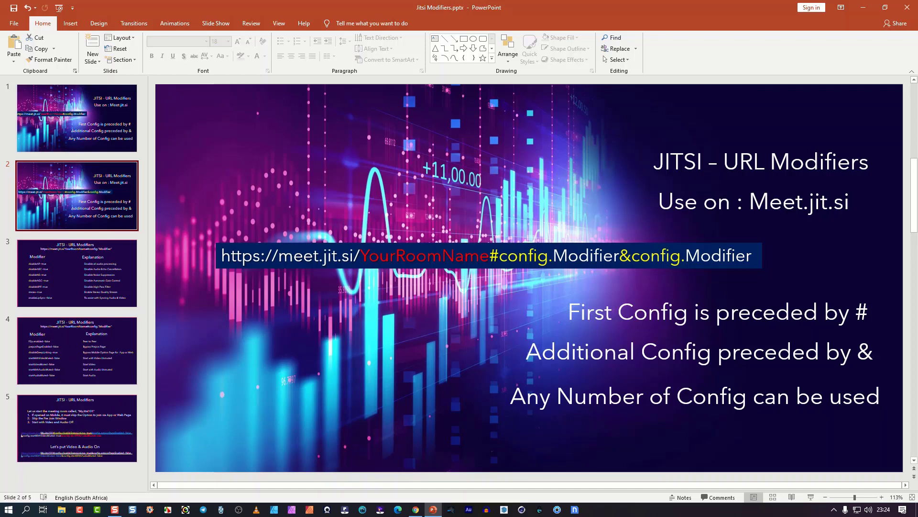
pyautogui.press('Down')
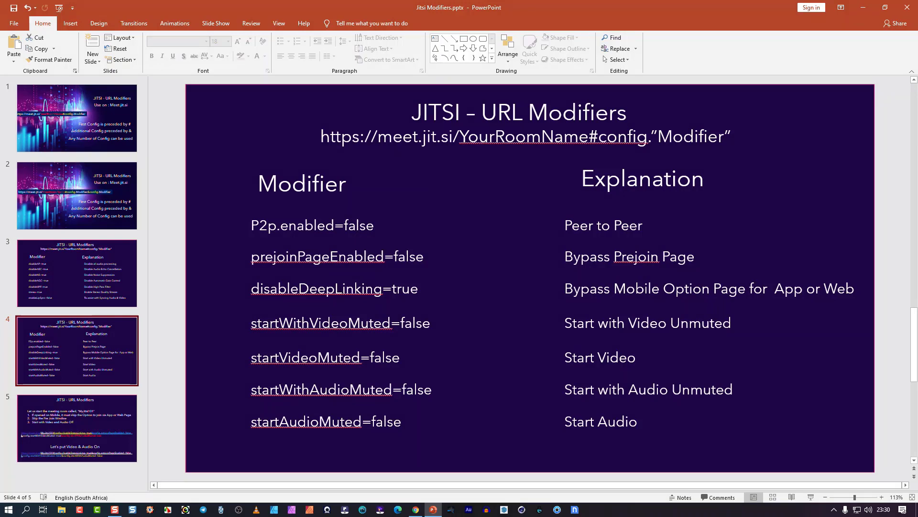
pyautogui.press('pagedown')
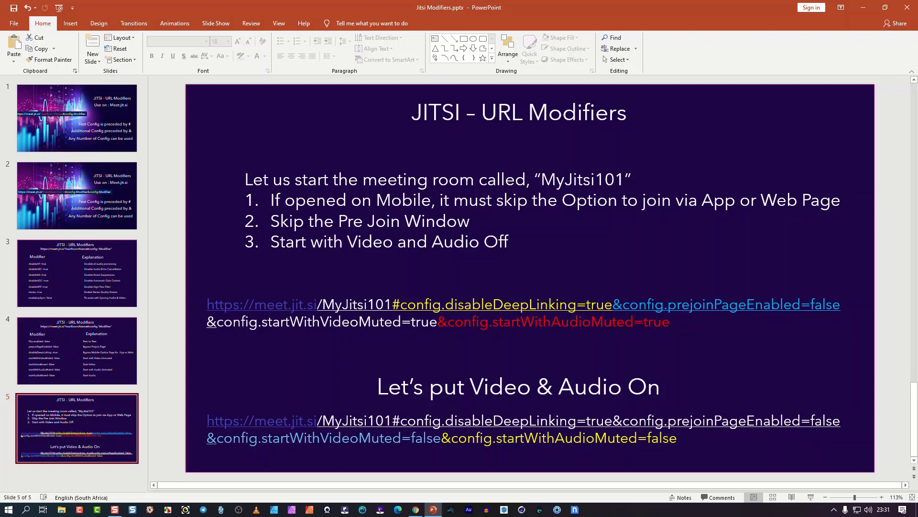
pyautogui.doubleClick(585, 179)
pyautogui.click(530, 277)
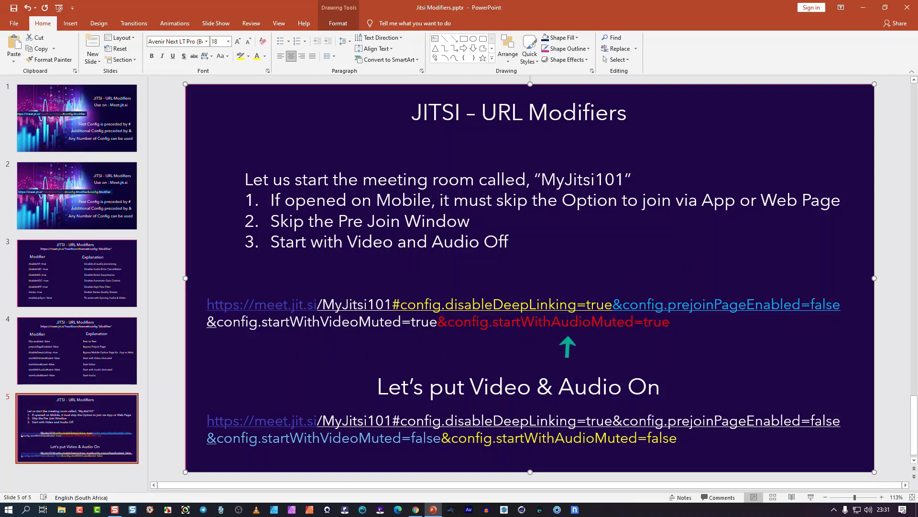
# Copy the full MyJitsi101 URL that starts the meeting with video and audio muted
pyautogui.click(509, 241)
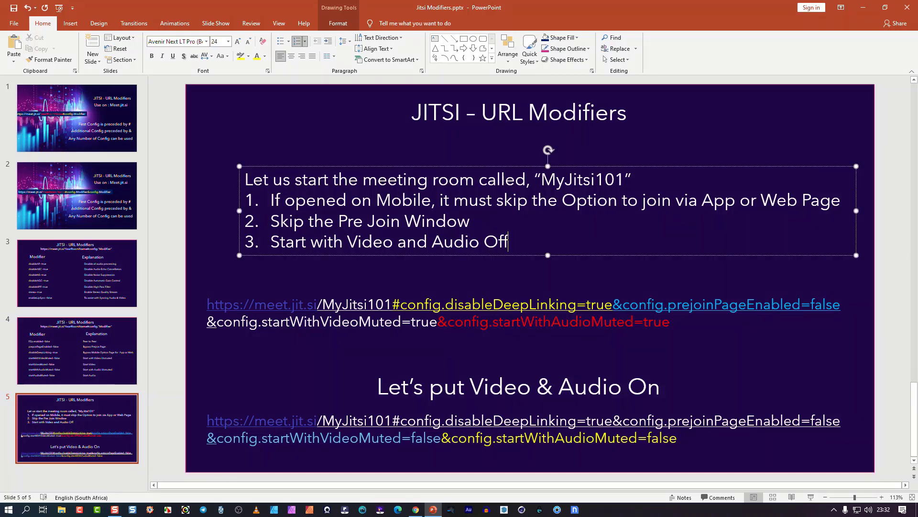
pyautogui.moveTo(672, 321); pyautogui.dragTo(207, 304)
pyautogui.hotkey('ctrl', 'c')
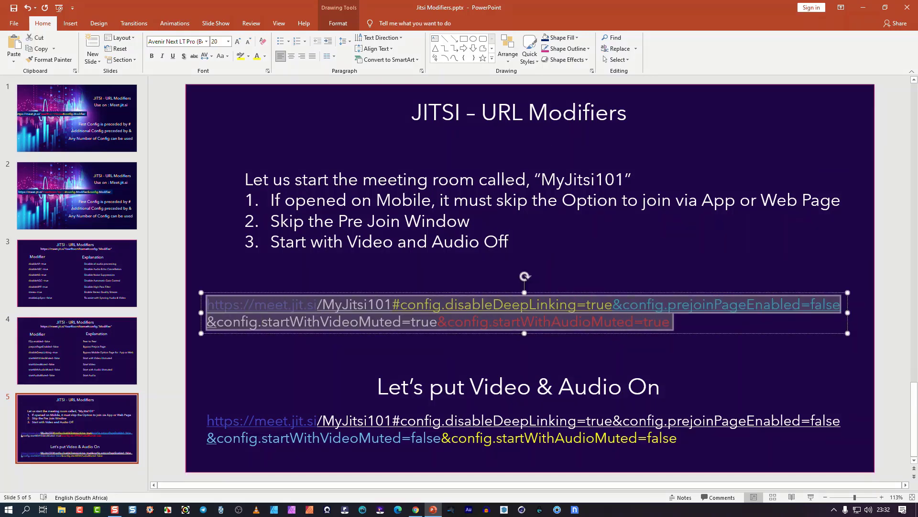
pyautogui.rightClick(222, 308)
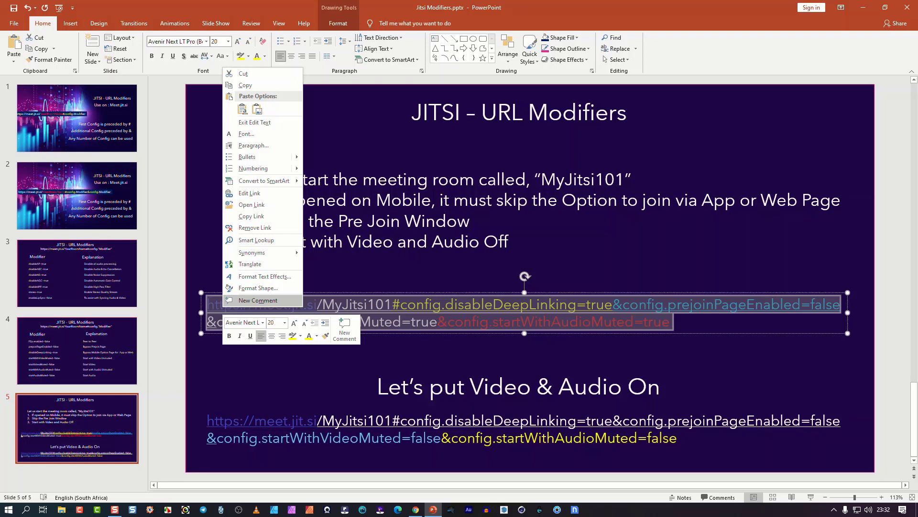
pyautogui.click(244, 85)
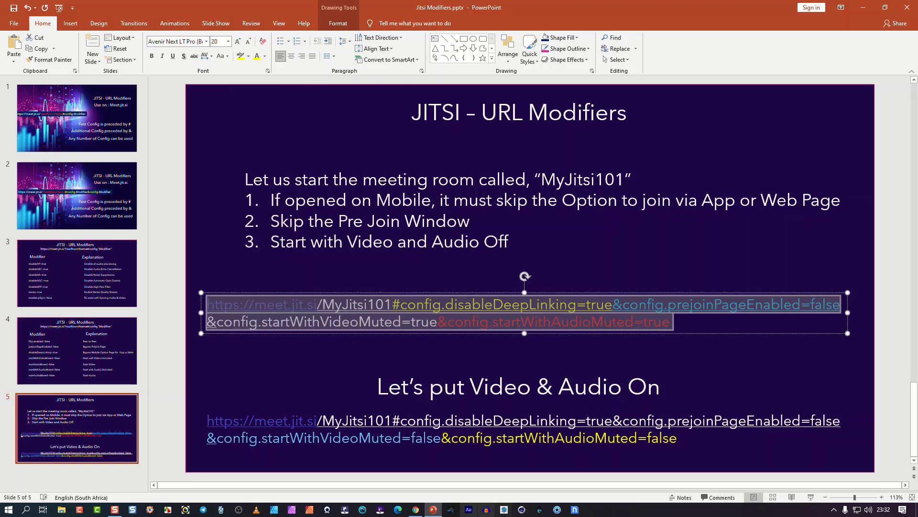
# Switch to Chrome and open the copied MyJitsi101 URL with startWithVideoMuted=true and startWithAudioMuted=true
pyautogui.click(415, 509)
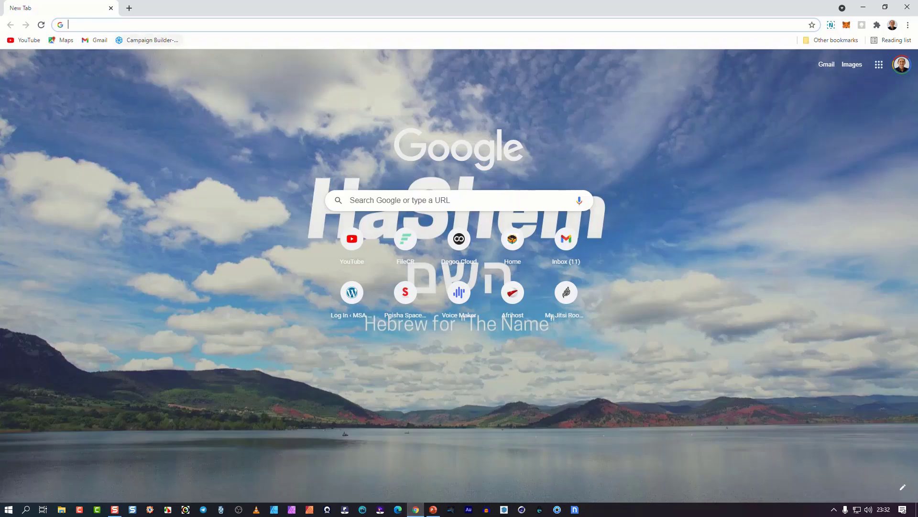
pyautogui.click(163, 25)
pyautogui.hotkey('ctrl', 'v')
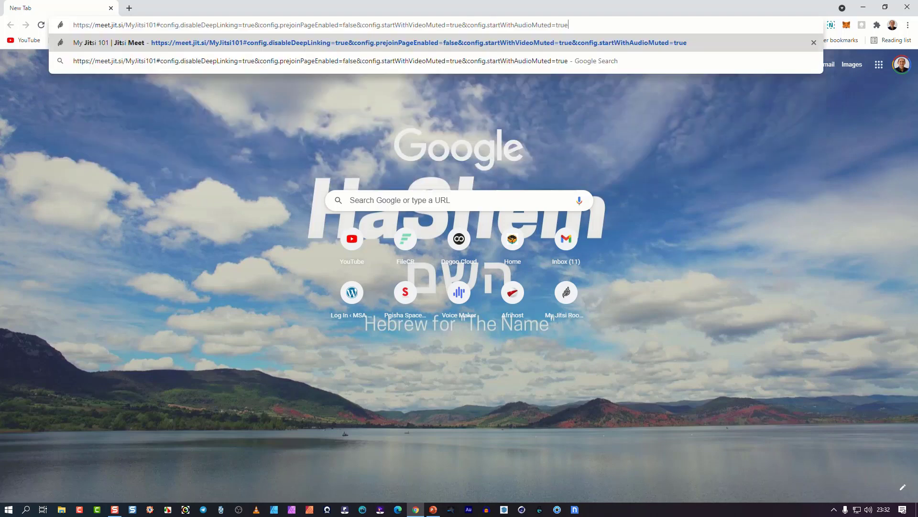
pyautogui.press('Return')
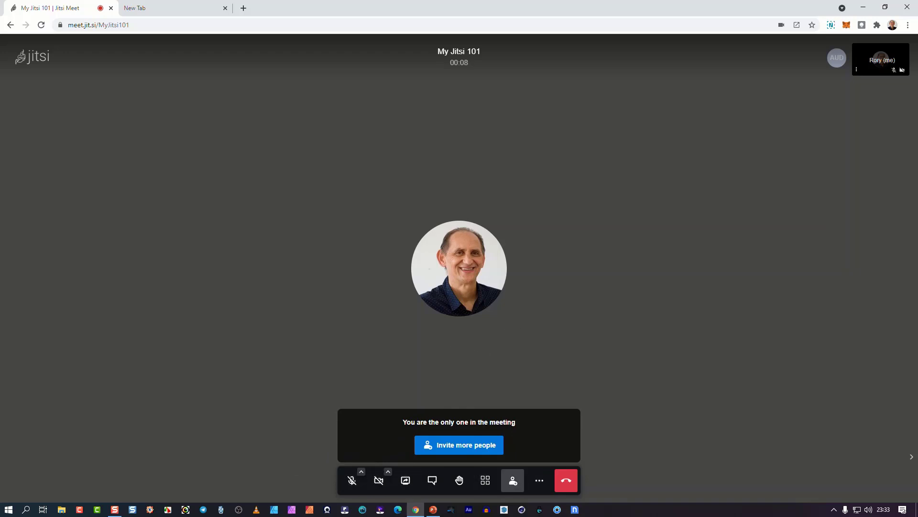
# Look over the meeting's additional actions, close them, and leave the My Jitsi 101 meeting
pyautogui.click(539, 480)
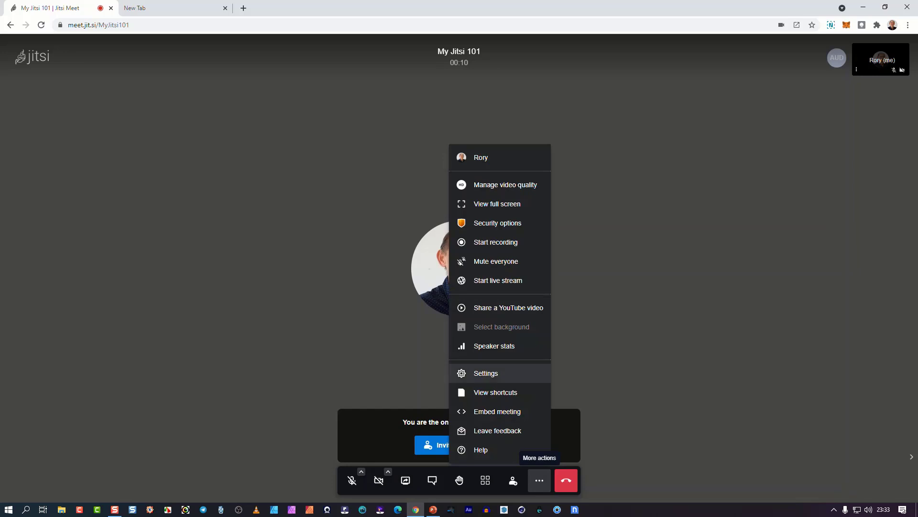
pyautogui.press('Escape')
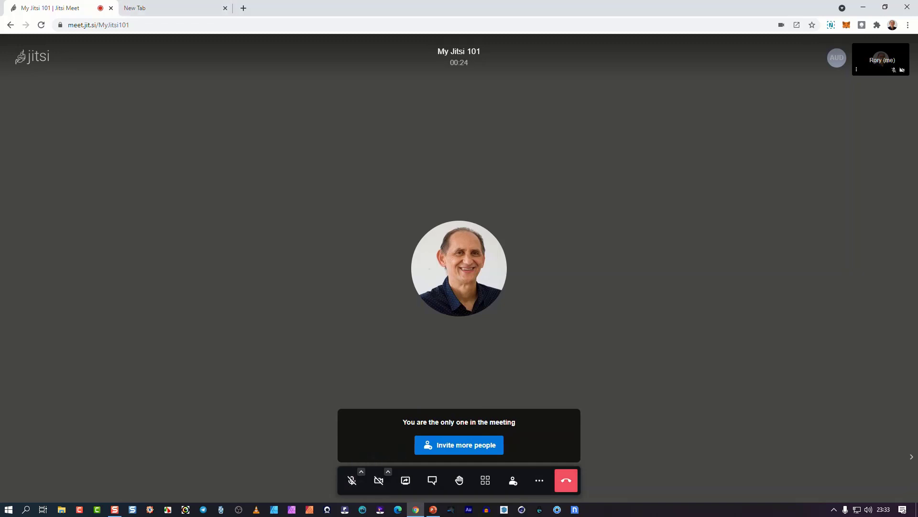
pyautogui.click(566, 479)
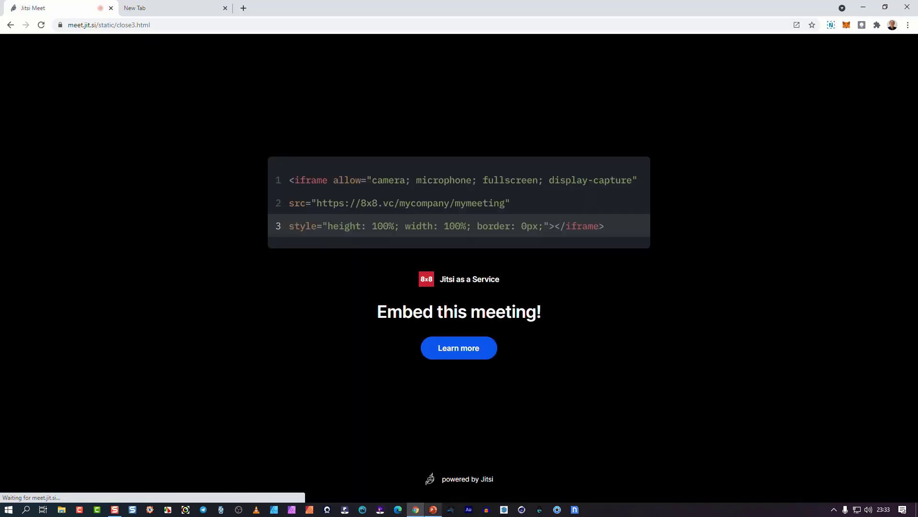
# Switch back to PowerPoint and copy the full URL under "Let's put Video & Audio On"
pyautogui.click(434, 509)
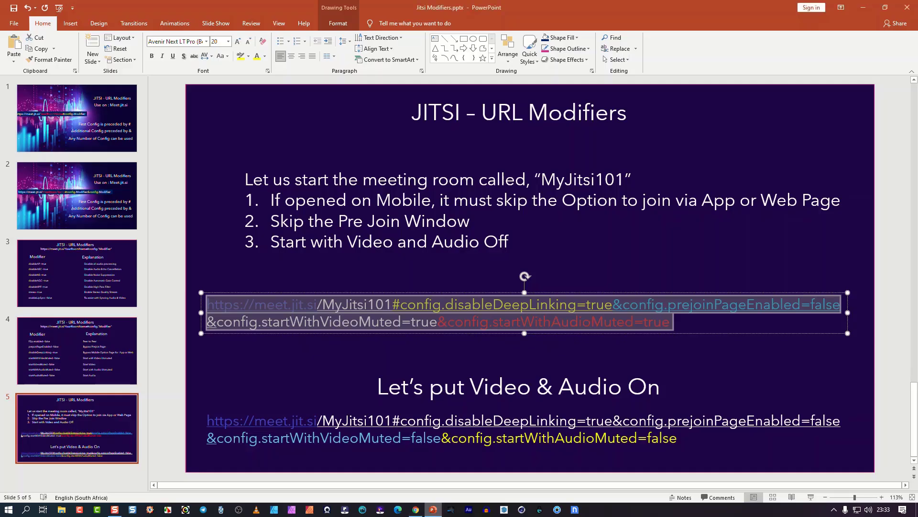
pyautogui.moveTo(207, 421); pyautogui.dragTo(681, 437)
pyautogui.rightClick(656, 420)
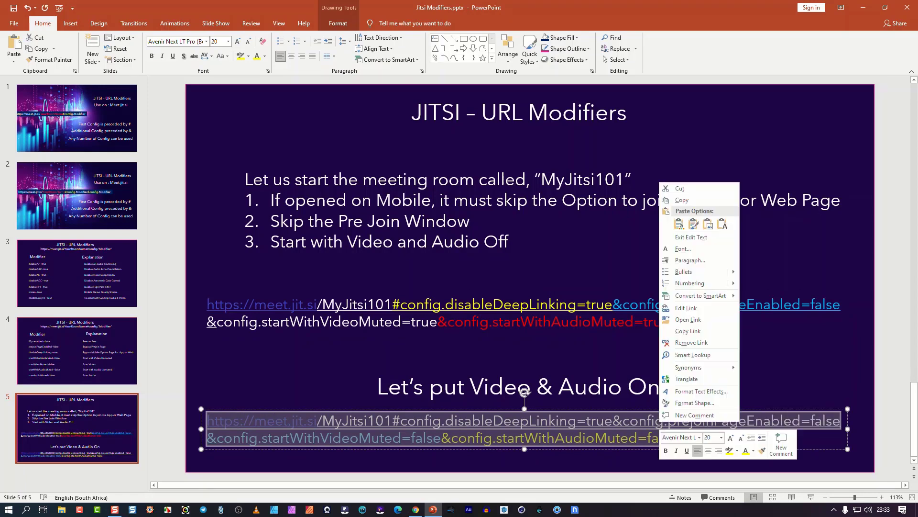
pyautogui.click(682, 200)
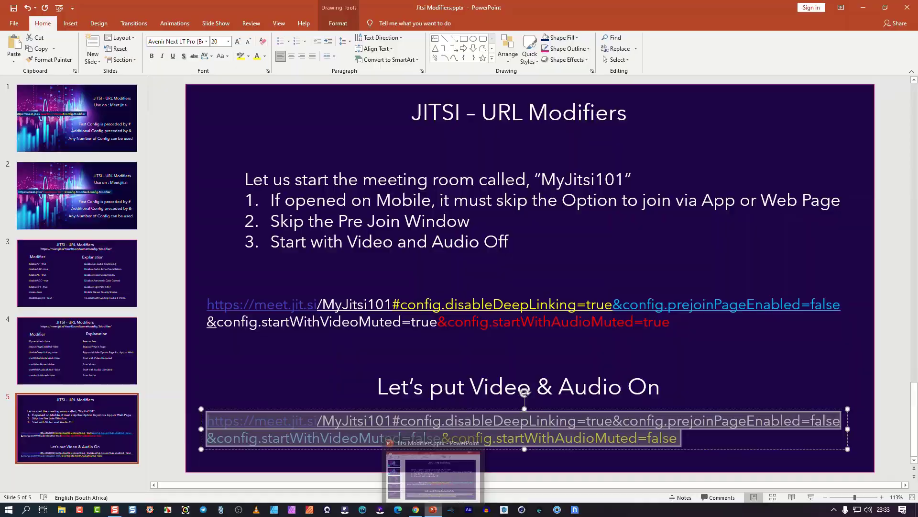
# Switch to Chrome and enter the copied video-and-audio-on URL as the address of the Jitsi Meet tab
pyautogui.click(434, 509)
pyautogui.click(416, 510)
pyautogui.click(415, 509)
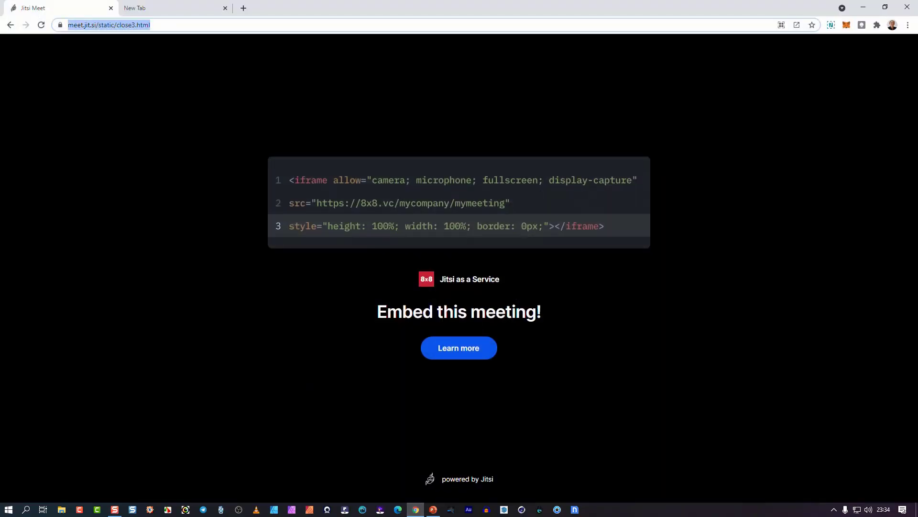
pyautogui.hotkey('ctrl', 'v')
pyautogui.hotkey('ctrl', 'Tab')
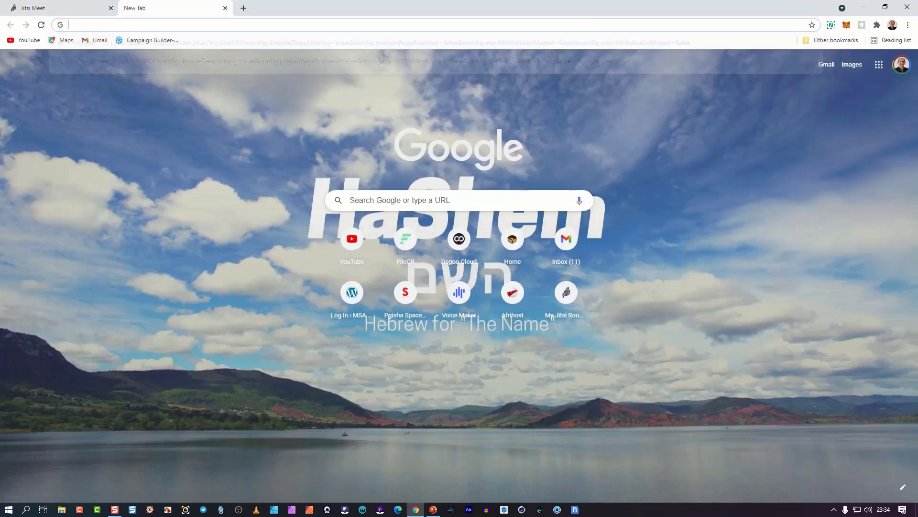
pyautogui.hotkey('ctrl', 'Tab')
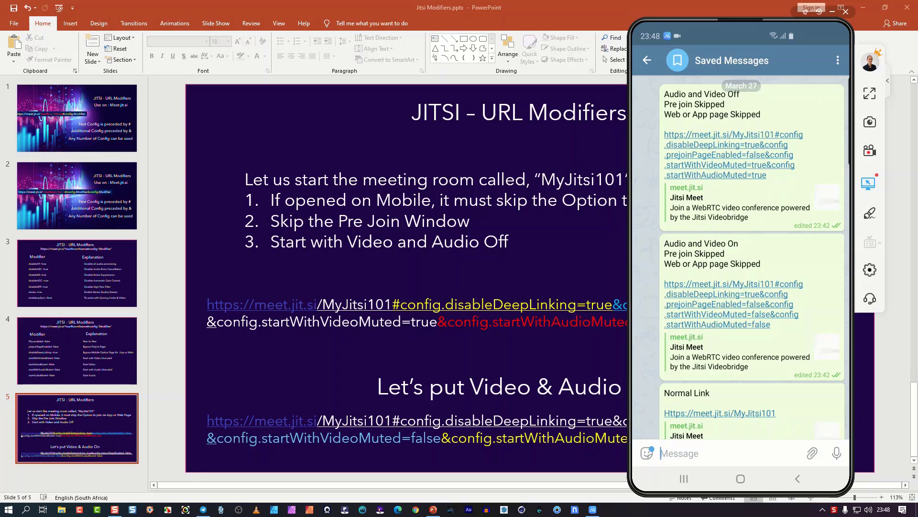
# On the mirrored phone, open the normal MyJitsi101 link from Saved Messages and launch the meeting in the web version
pyautogui.scroll(-2, 741, 259)
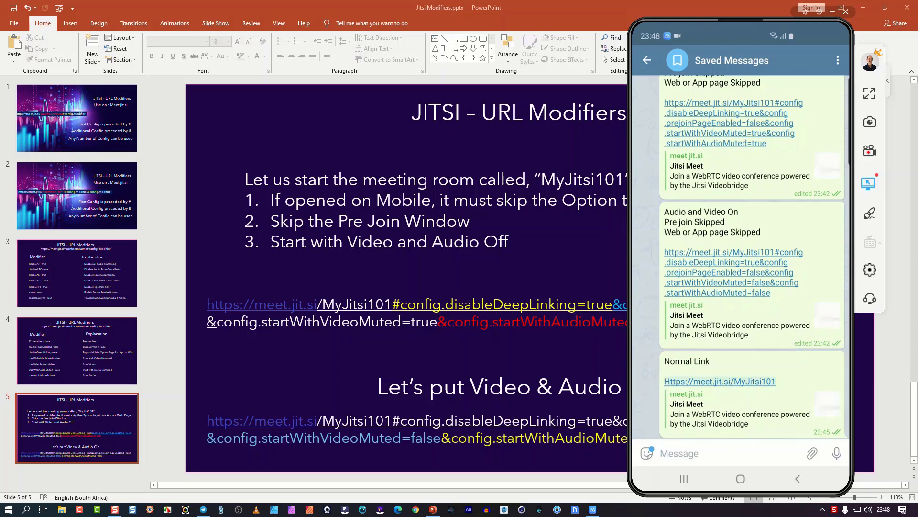
pyautogui.click(720, 381)
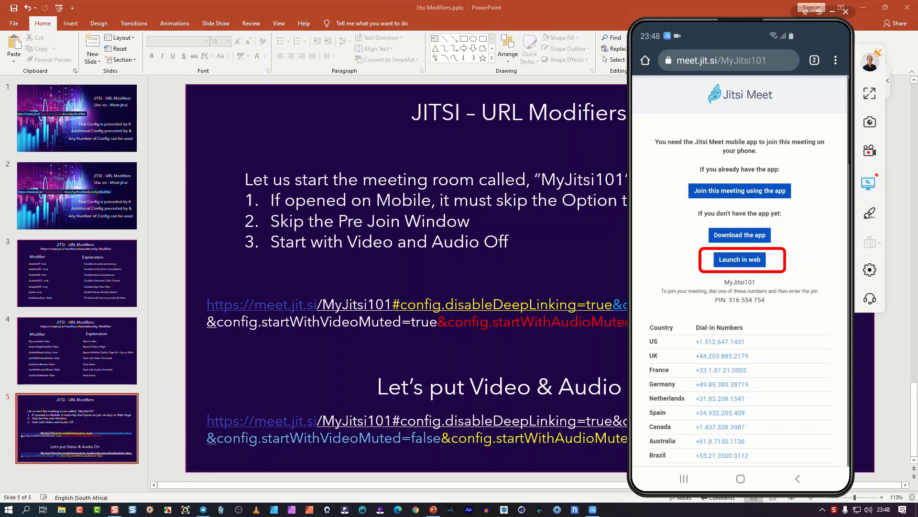
pyautogui.click(739, 259)
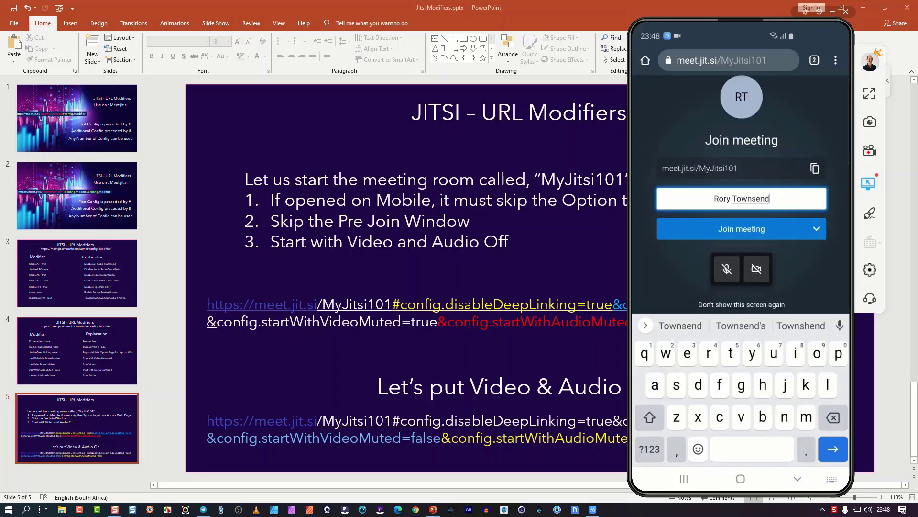
pyautogui.click(797, 479)
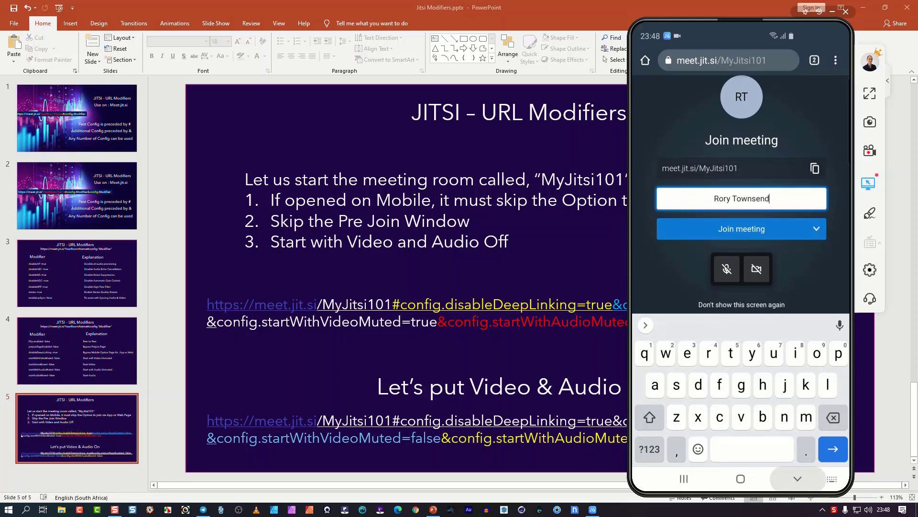